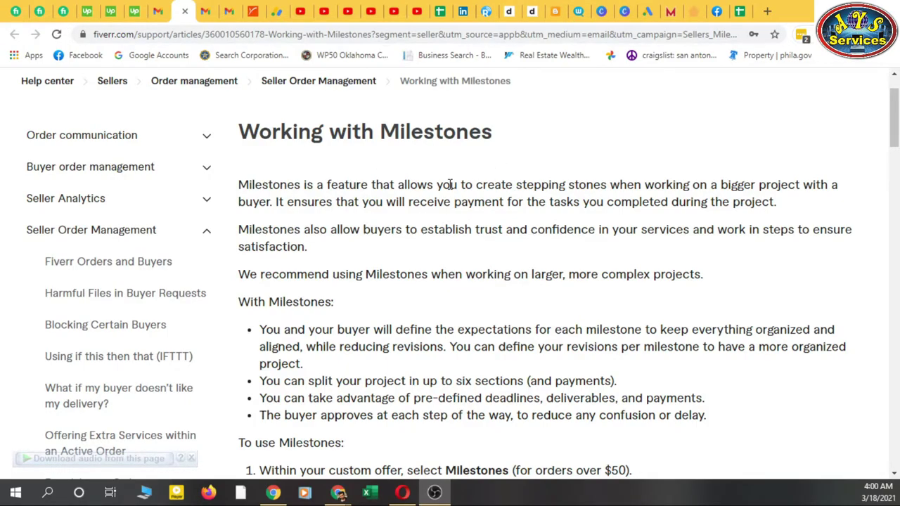
# Step: Read the "Working with Milestones" help article's overview and its instructions for using milestones in a custom offer
pyautogui.click(21, 12)
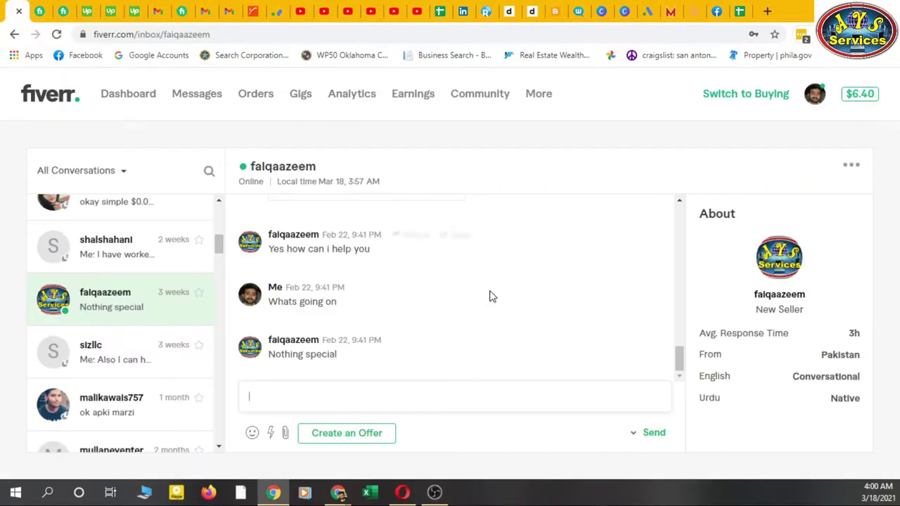
pyautogui.click(185, 13)
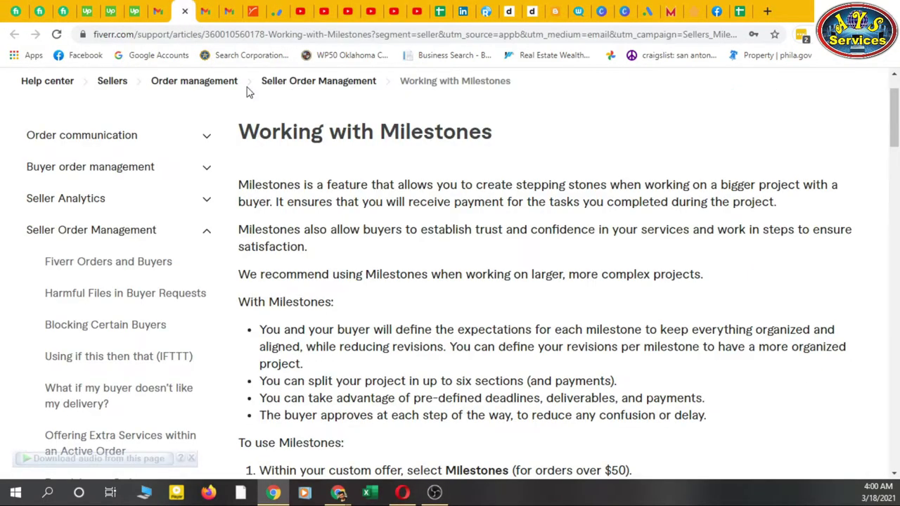
pyautogui.scroll(-1, 582, 331)
pyautogui.scroll(-1, 534, 330)
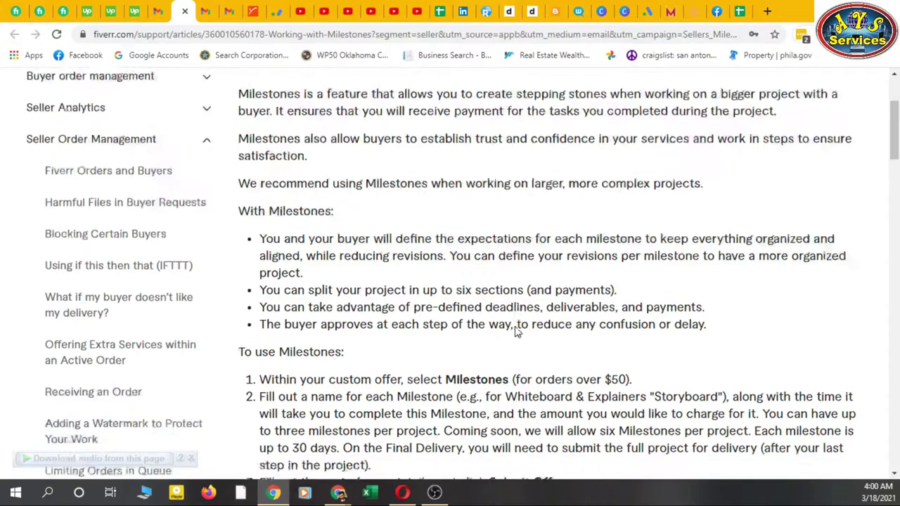
pyautogui.scroll(-2, 436, 301)
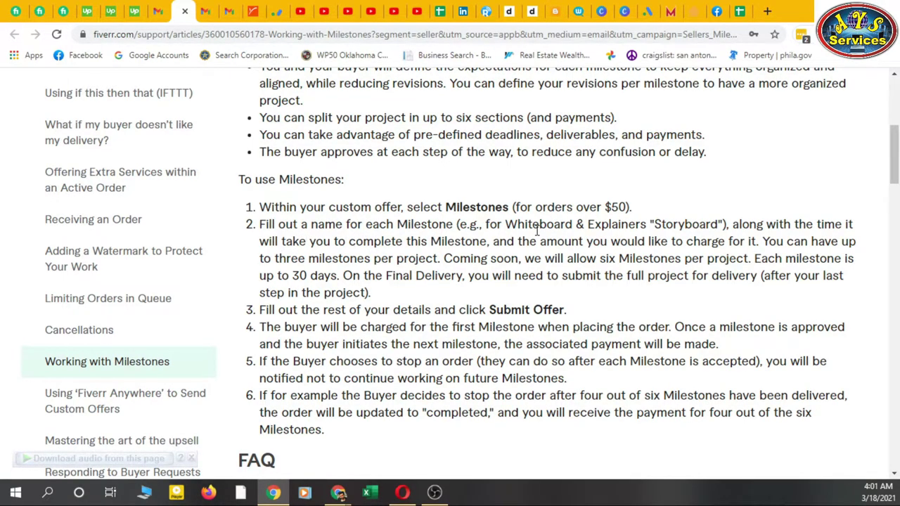
pyautogui.scroll(-1, 518, 240)
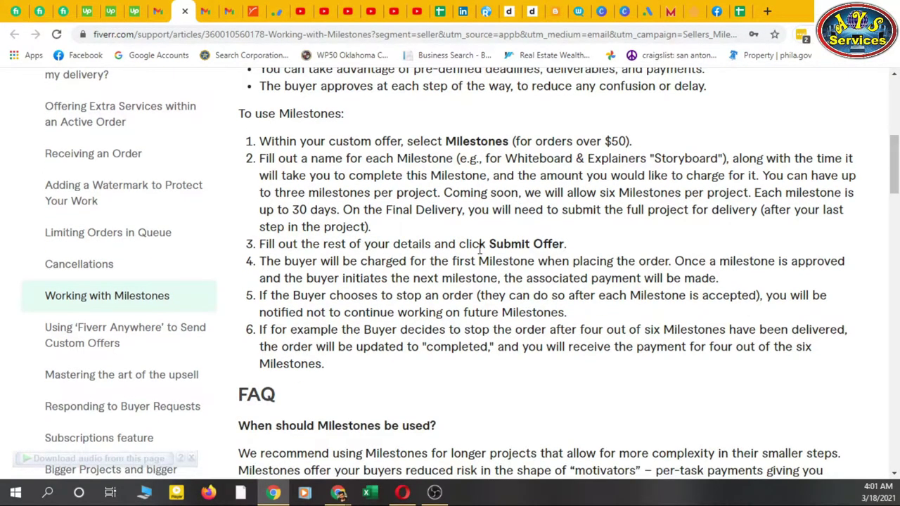
pyautogui.scroll(-1, 481, 248)
pyautogui.scroll(-2, 466, 242)
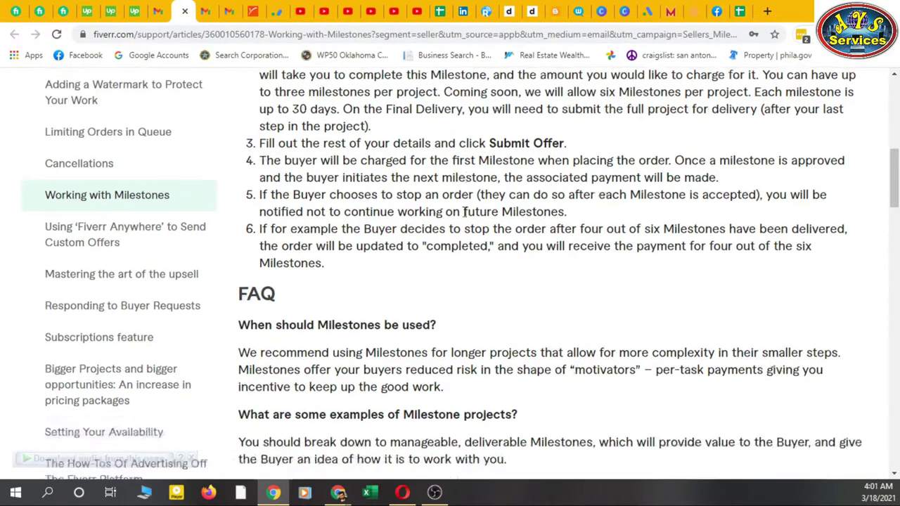
pyautogui.scroll(-1, 499, 229)
# Step: Examine the article's example milestone projects and its FAQ on buyer charges, revisions, stopped orders, seller payment and cancellations
pyautogui.scroll(-3, 537, 227)
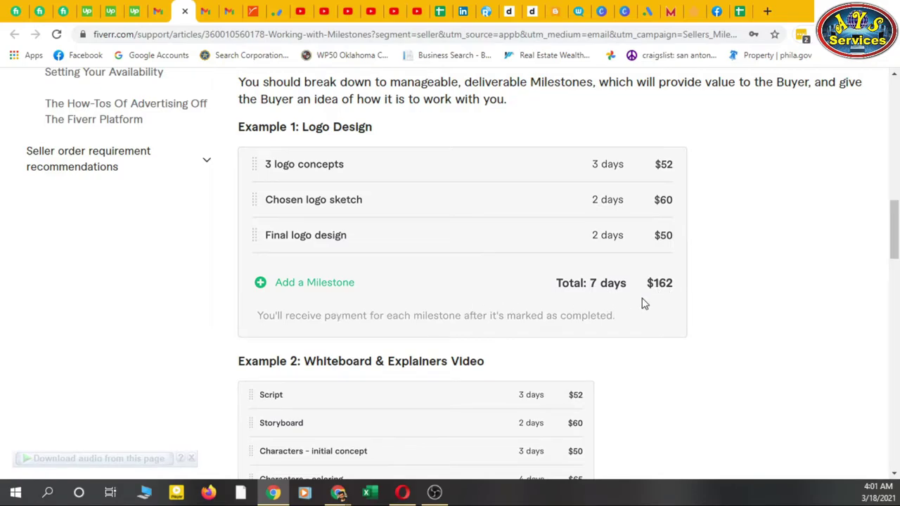
pyautogui.scroll(-2, 646, 281)
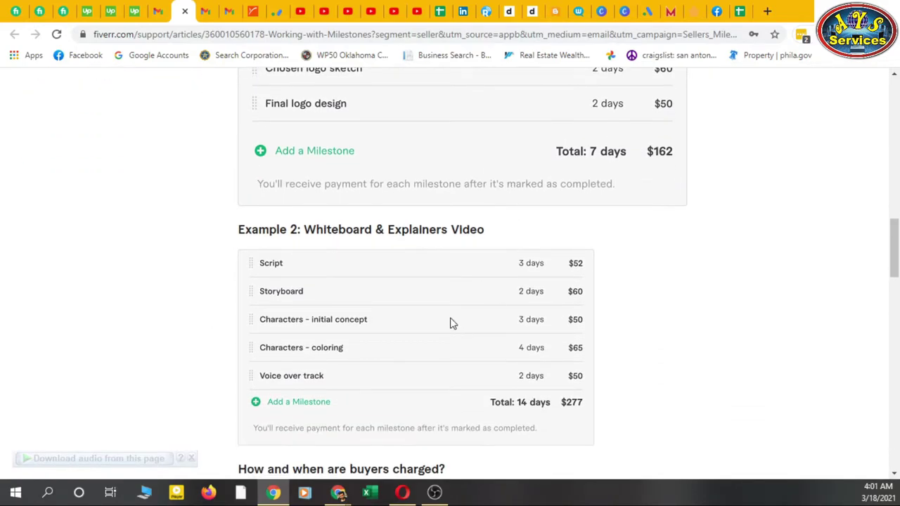
pyautogui.scroll(-1, 461, 322)
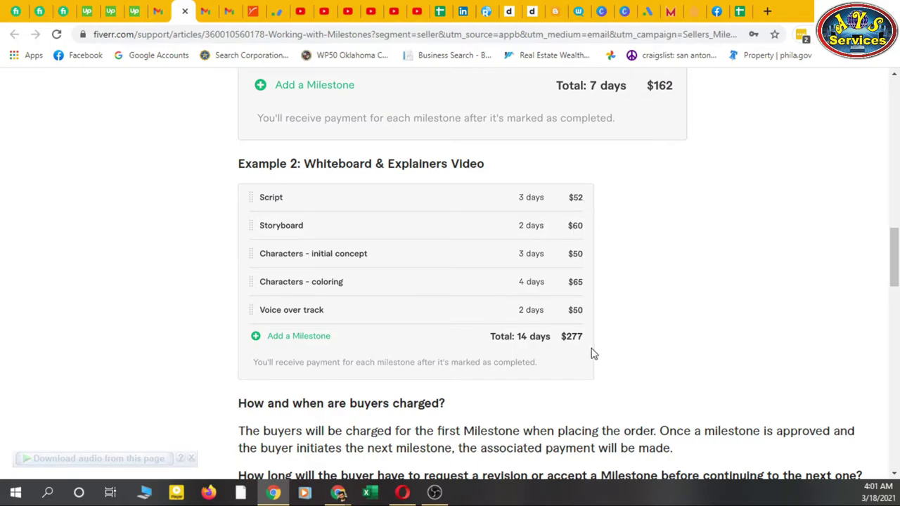
pyautogui.scroll(-1, 528, 308)
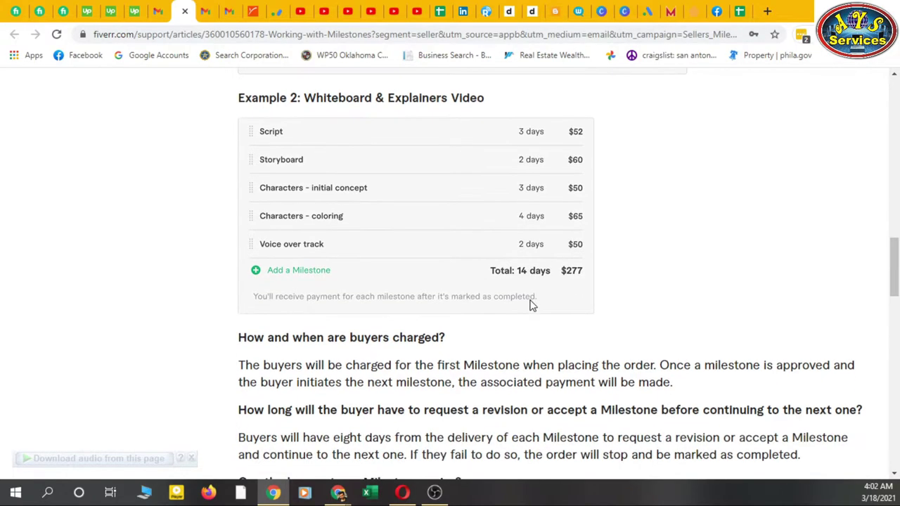
pyautogui.scroll(-1, 532, 304)
pyautogui.scroll(-1, 517, 315)
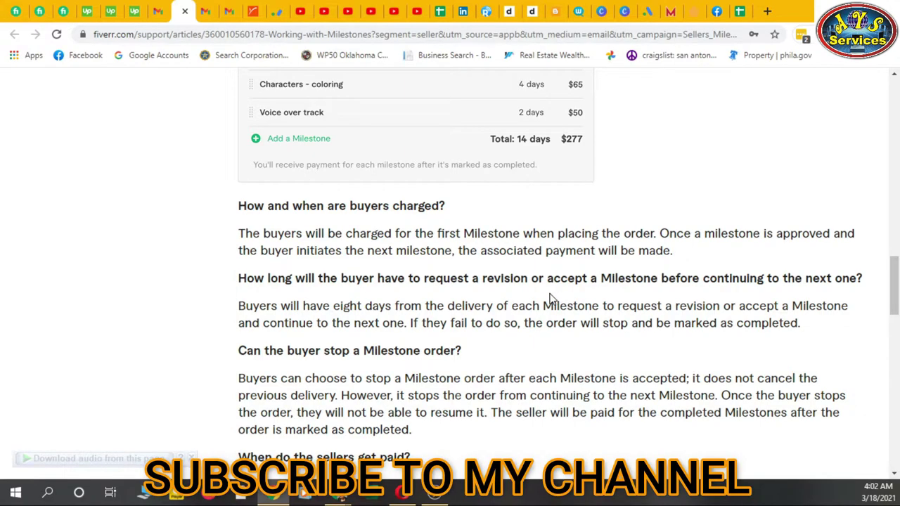
pyautogui.scroll(-1, 551, 297)
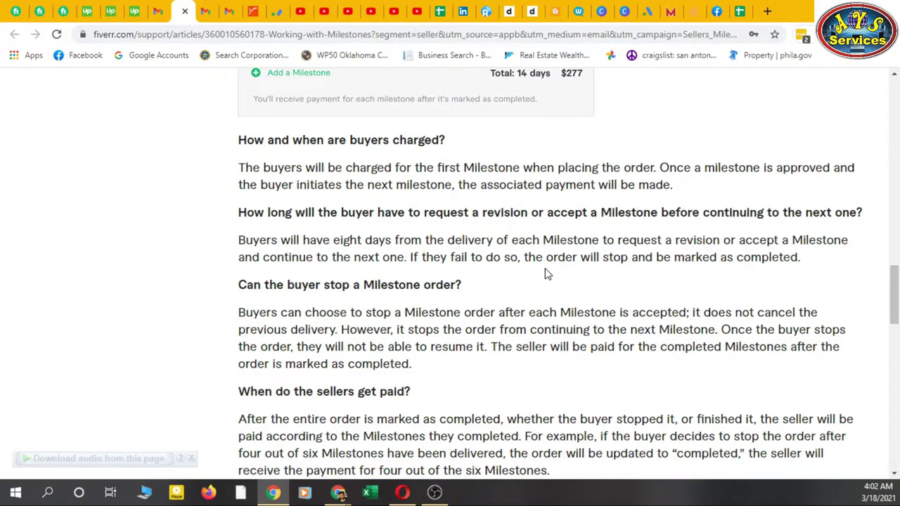
pyautogui.scroll(-1, 545, 273)
pyautogui.scroll(-4, 535, 281)
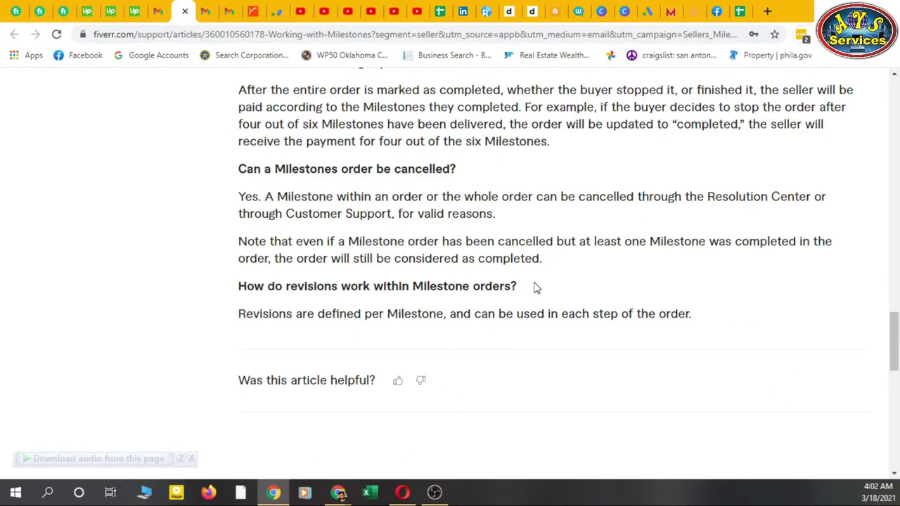
pyautogui.scroll(10, 535, 287)
# Step: Start a milestones offer in the open inbox conversation for the real estate virtual assistant and skip tracer gig
pyautogui.click(16, 12)
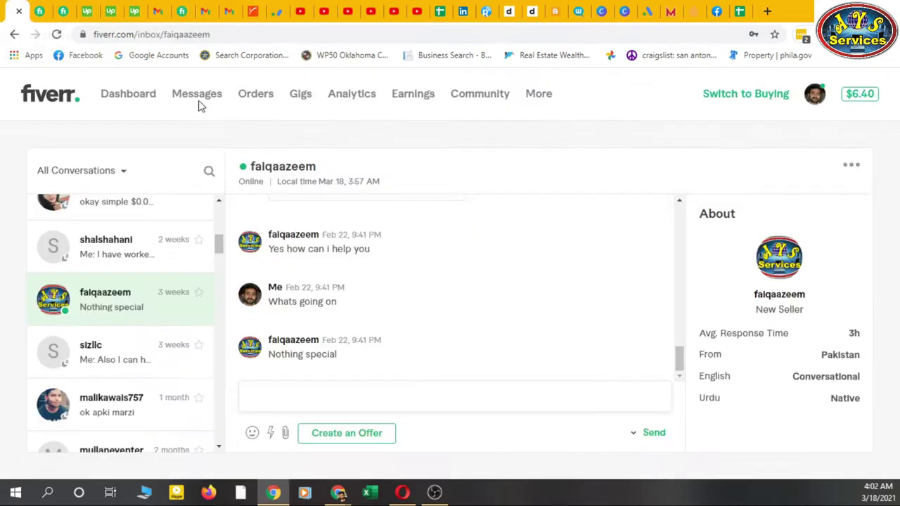
pyautogui.click(360, 440)
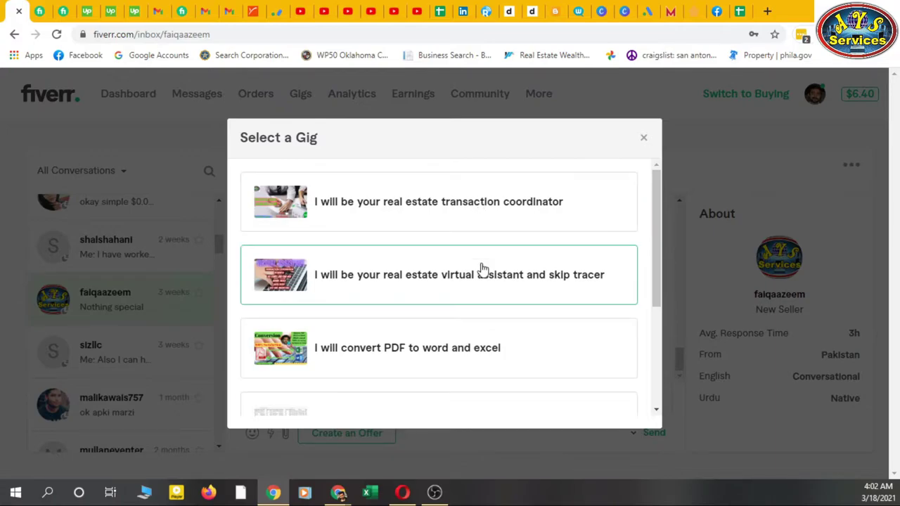
pyautogui.click(413, 275)
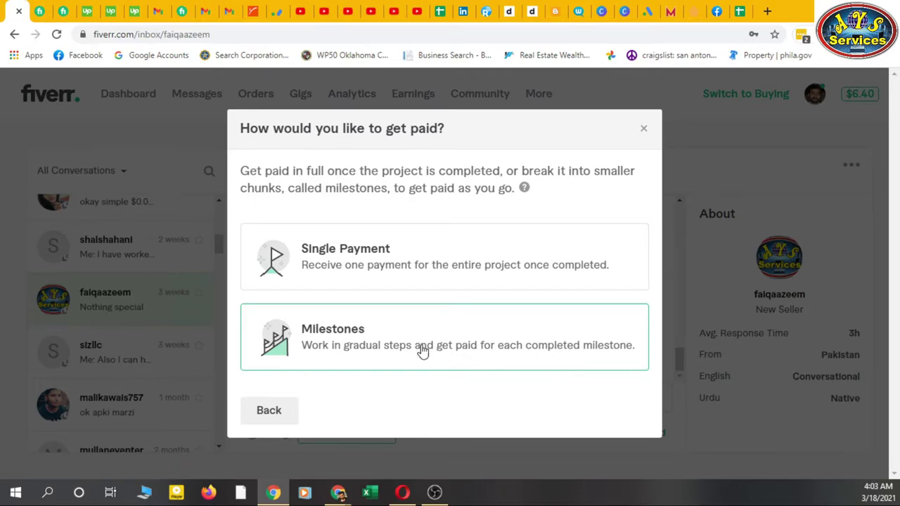
pyautogui.click(387, 342)
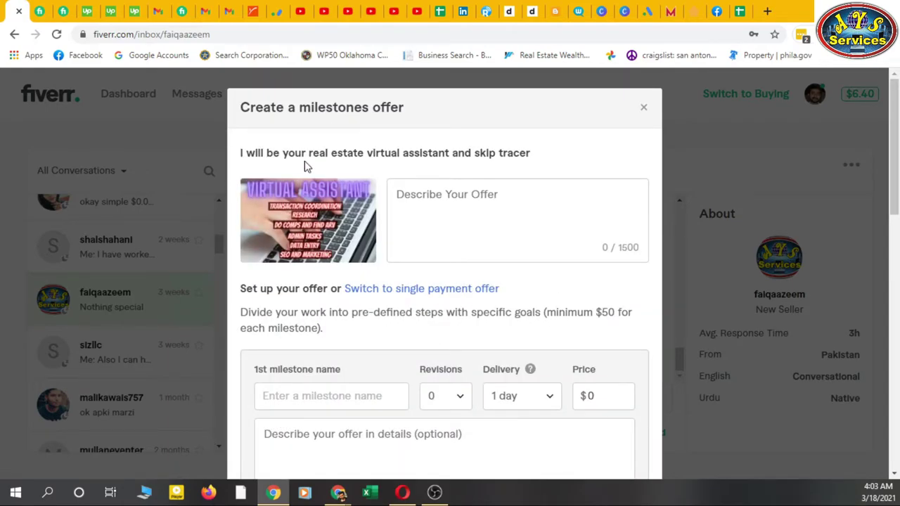
# Step: Describe the offer as "I'll be work for 20 hours."
pyautogui.click(495, 209)
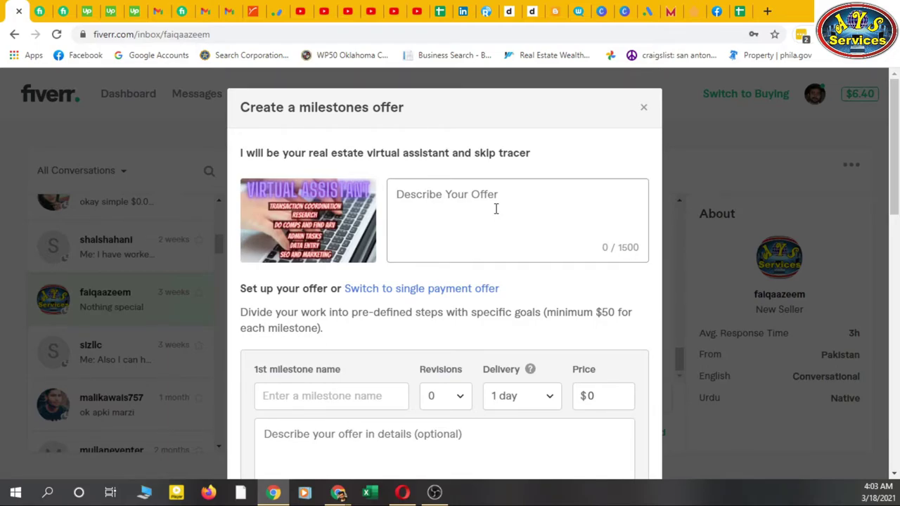
pyautogui.write("I'll be wo")
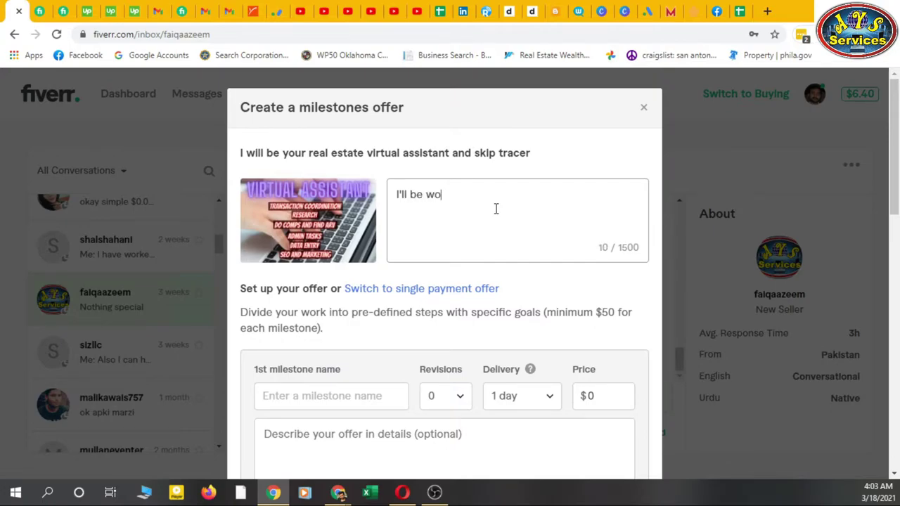
pyautogui.write('rk for 20 hours.')
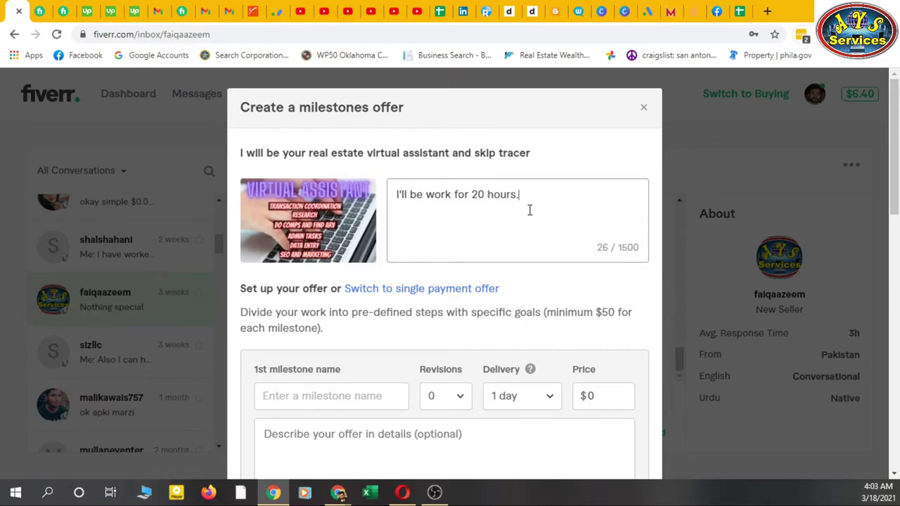
# Step: Name the first milestone "for 2 days" and give it a 2-day delivery and a $50 price
pyautogui.scroll(-1, 530, 212)
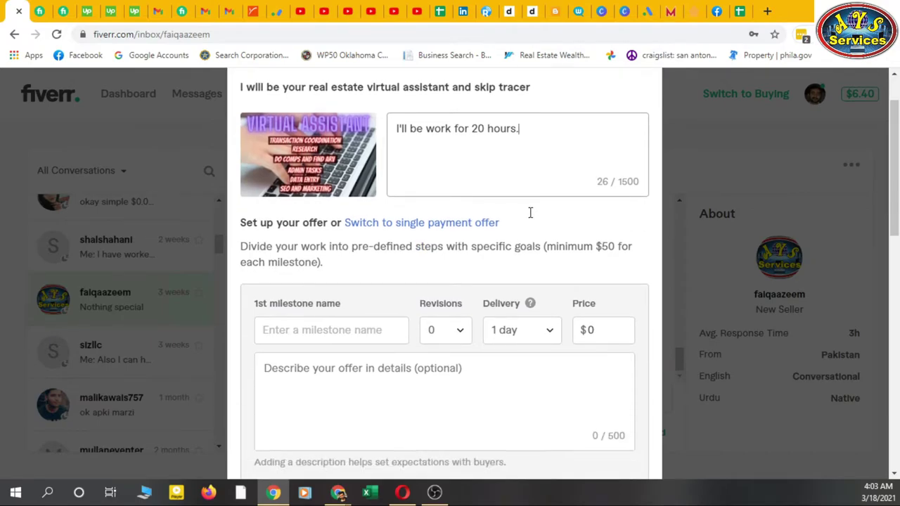
pyautogui.scroll(-1, 502, 285)
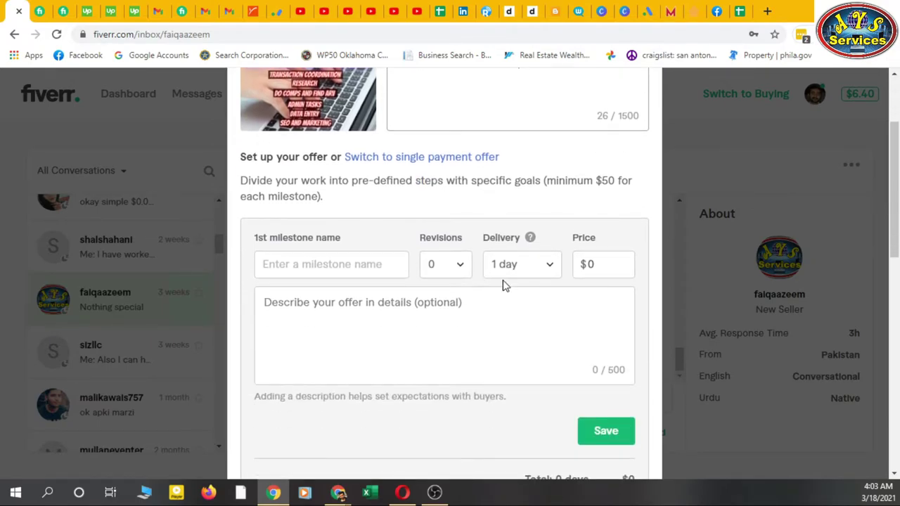
pyautogui.click(336, 264)
pyautogui.write('for 2 daya')
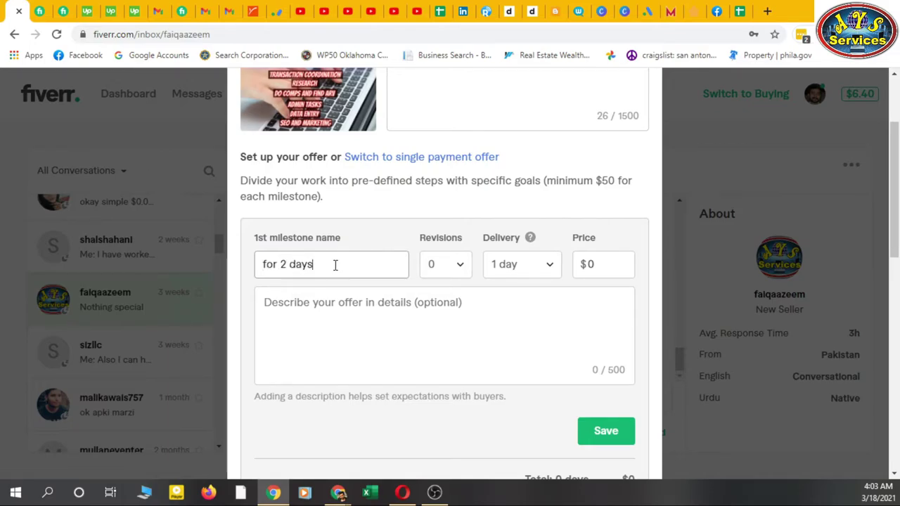
pyautogui.click(551, 272)
pyautogui.click(527, 340)
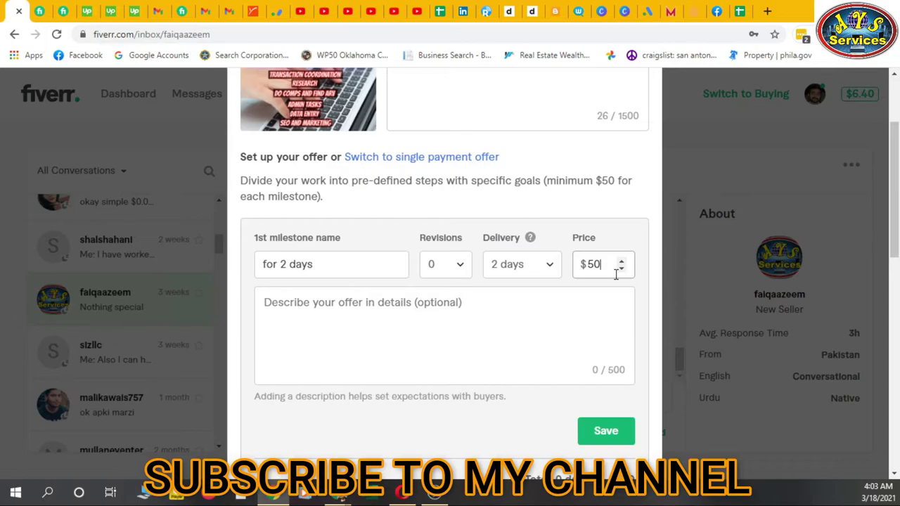
# Step: Try to save the first milestone with a price of $40
pyautogui.press('BackSpace')
pyautogui.press('BackSpace')
pyautogui.click(604, 429)
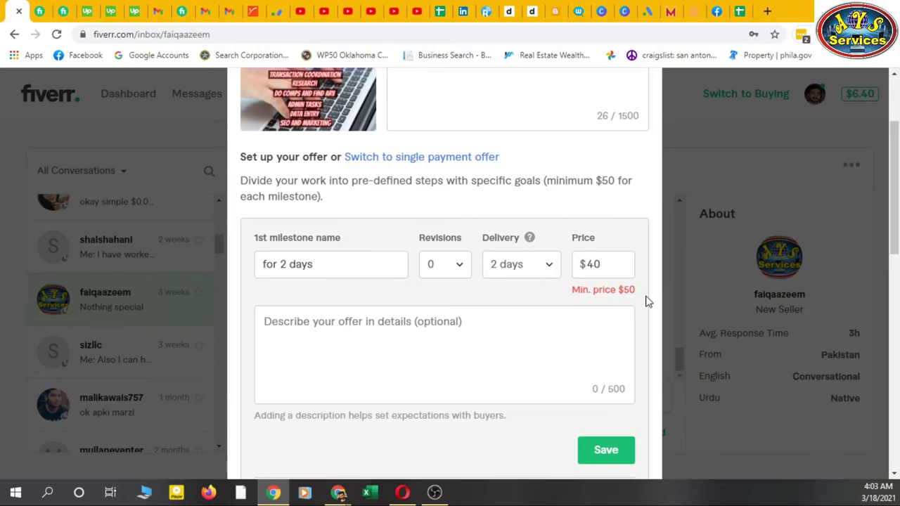
# Step: Set the first milestone's price to $50
pyautogui.moveTo(636, 289); pyautogui.dragTo(582, 290)
pyautogui.click(610, 268)
pyautogui.press('BackSpace')
pyautogui.press('BackSpace')
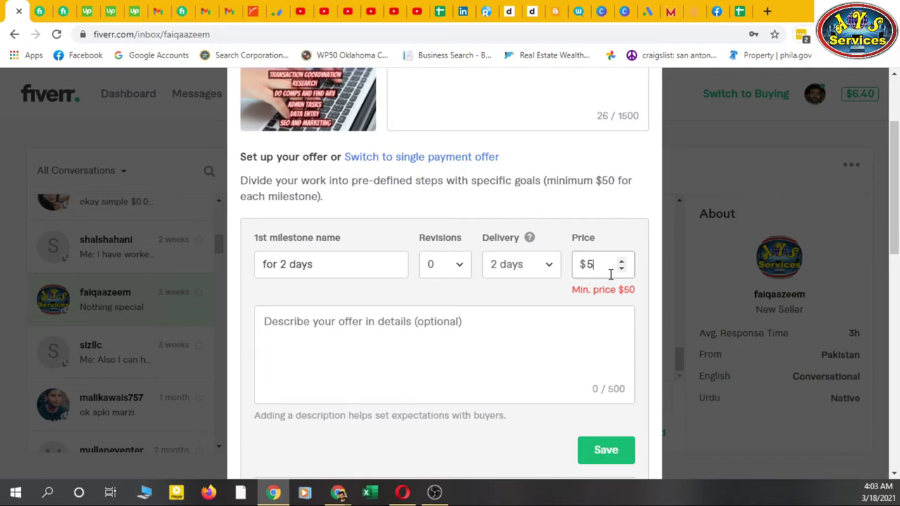
# Step: Describe the first milestone as "for 8 hours" and save it
pyautogui.click(413, 343)
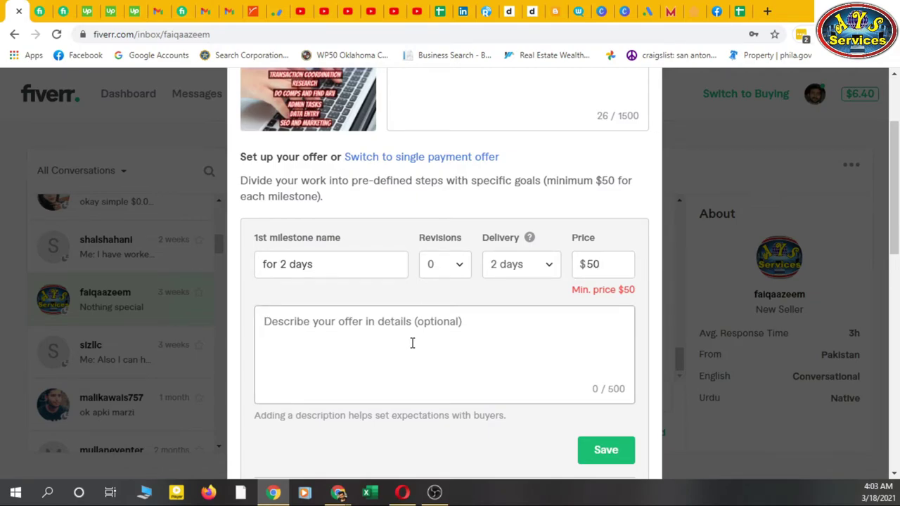
pyautogui.write('for')
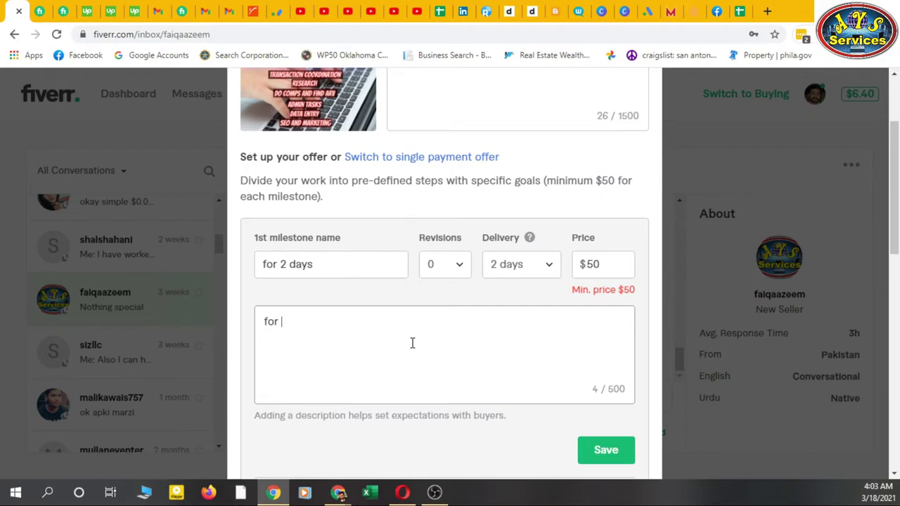
pyautogui.write(' 8 hours')
pyautogui.tripleClick(347, 340)
pyautogui.click(553, 363)
pyautogui.scroll(-2, 553, 365)
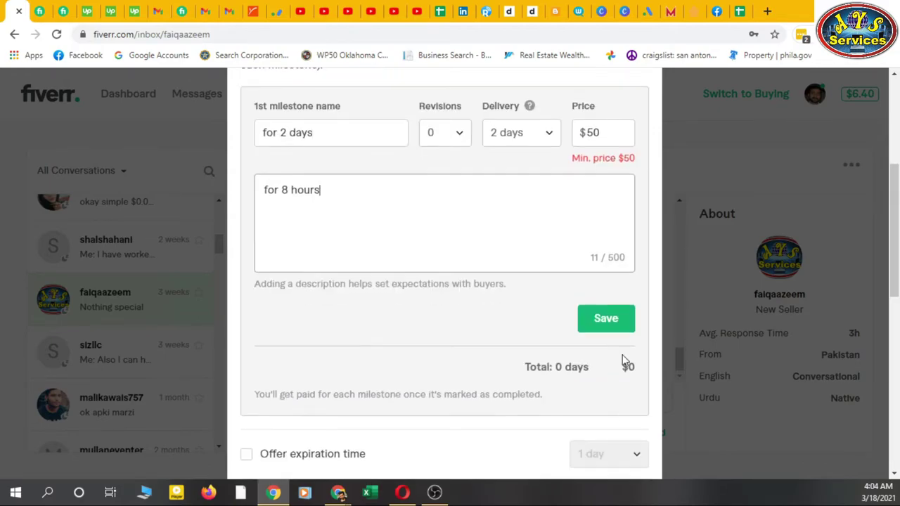
pyautogui.click(591, 320)
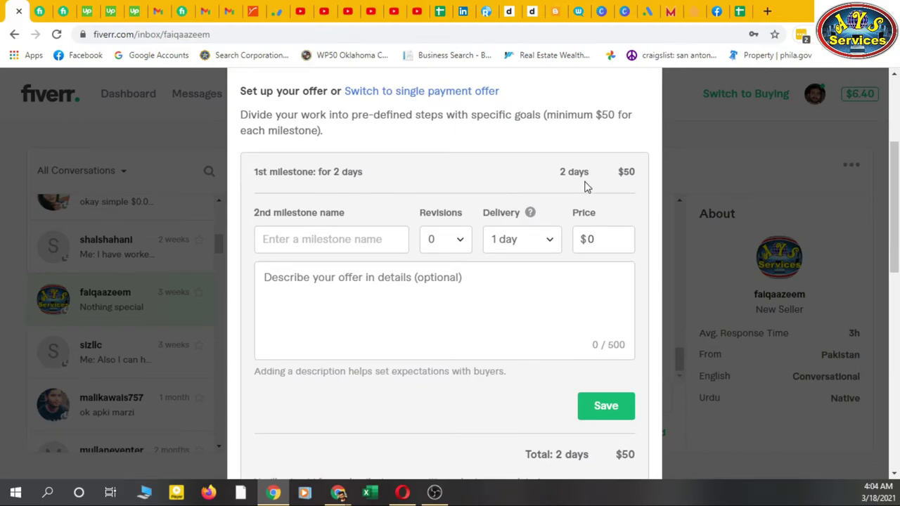
# Step: Add a second milestone named "for 3 days" with a 3-day delivery and a $60 price, and save it
pyautogui.click(347, 243)
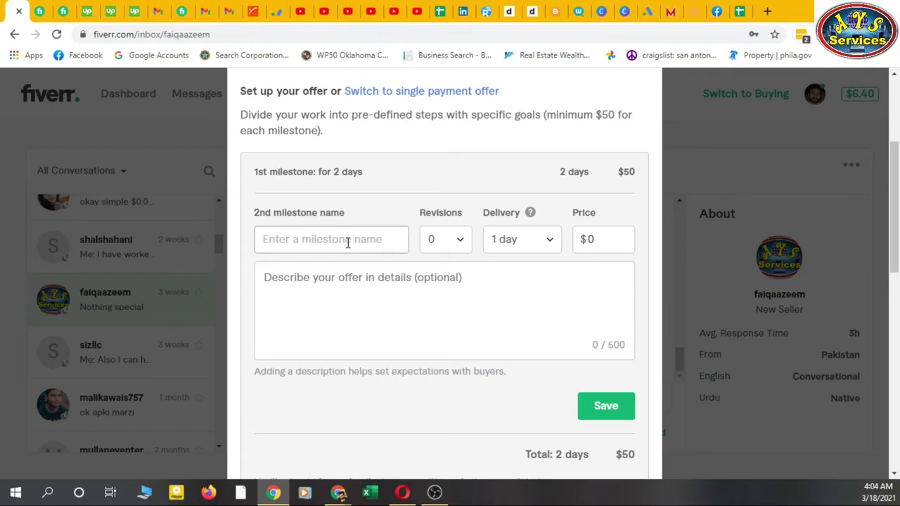
pyautogui.write('for')
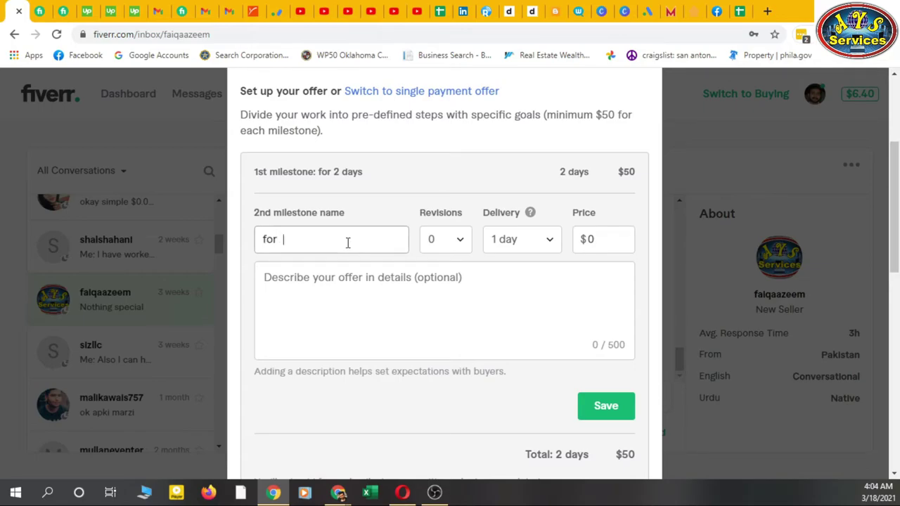
pyautogui.write(' 3 days')
pyautogui.click(536, 257)
pyautogui.click(528, 346)
pyautogui.click(598, 242)
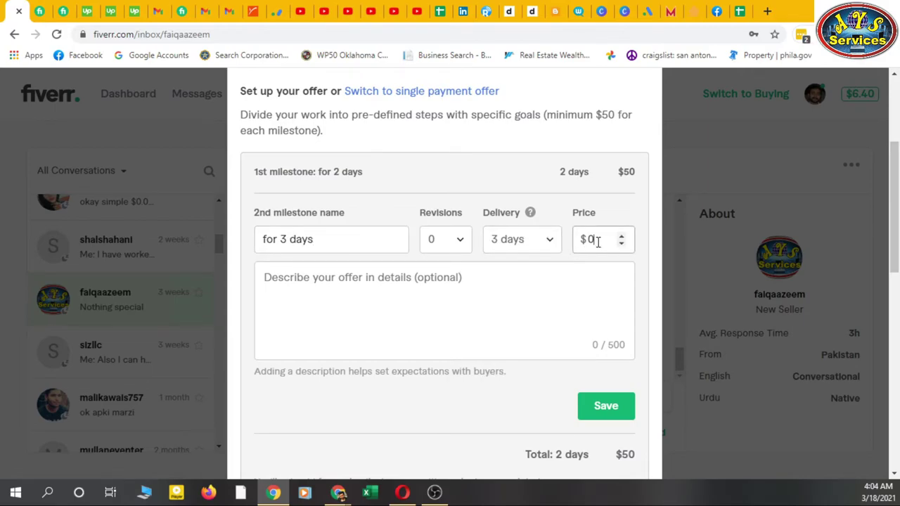
pyautogui.write('60')
pyautogui.click(538, 291)
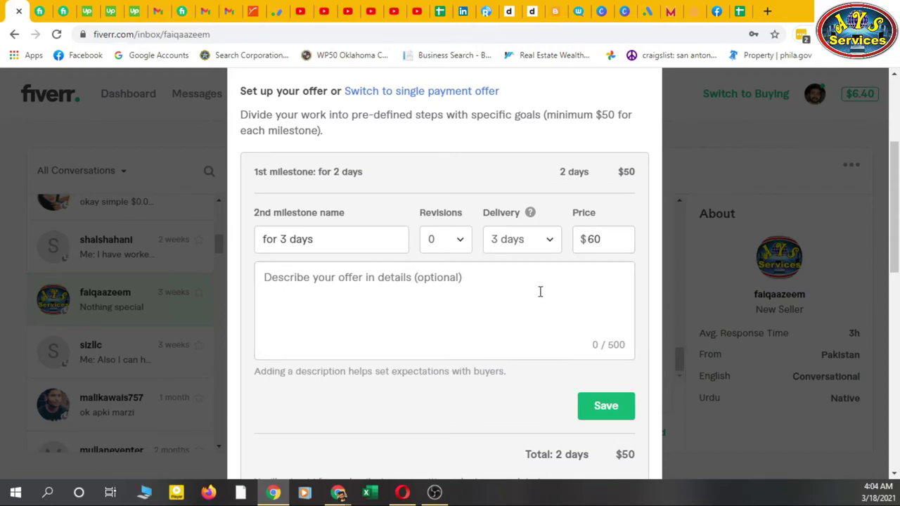
pyautogui.click(600, 415)
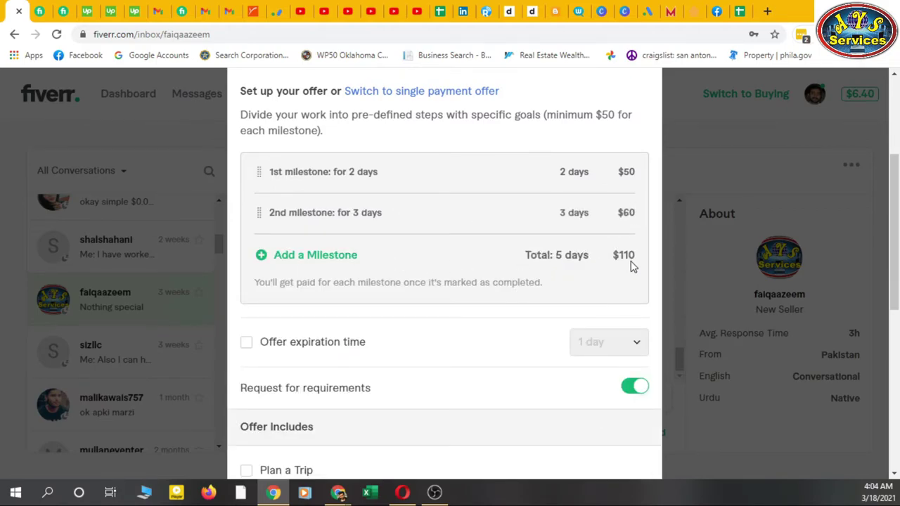
# Step: Add a third milestone named "2 days" with a 2-day delivery and a $50 price, and save it
pyautogui.click(313, 262)
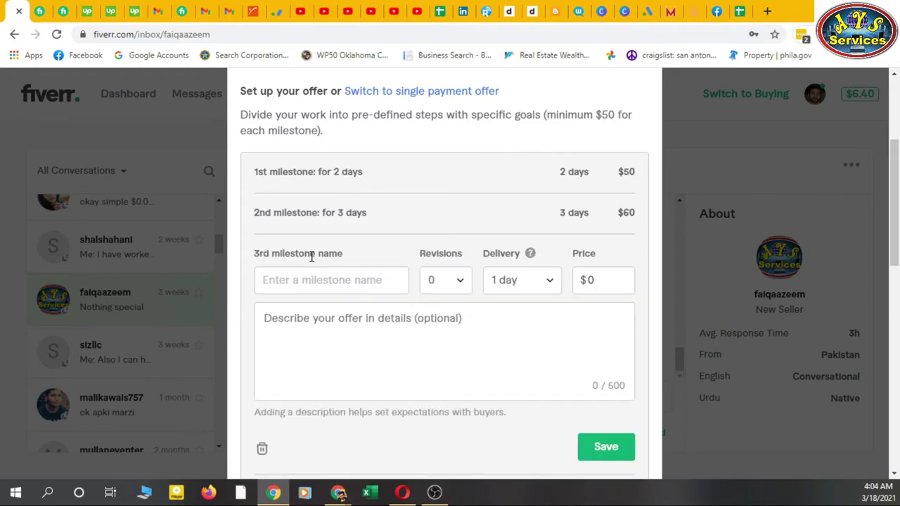
pyautogui.click(338, 285)
pyautogui.write('2 days')
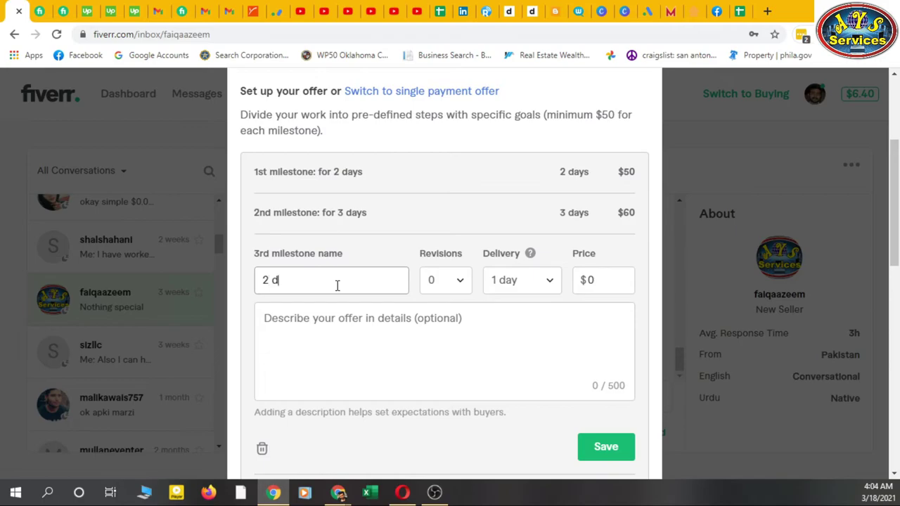
pyautogui.click(538, 288)
pyautogui.click(526, 354)
pyautogui.click(601, 284)
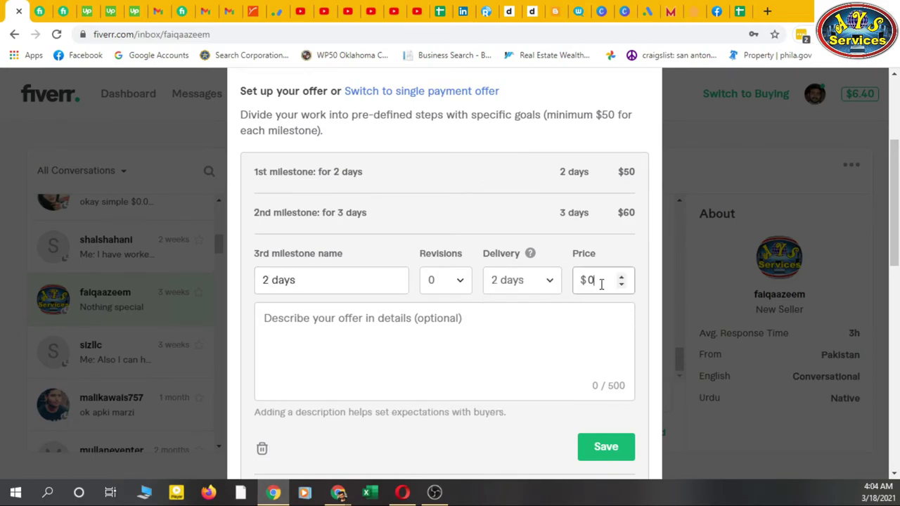
pyautogui.write('50')
pyautogui.click(604, 448)
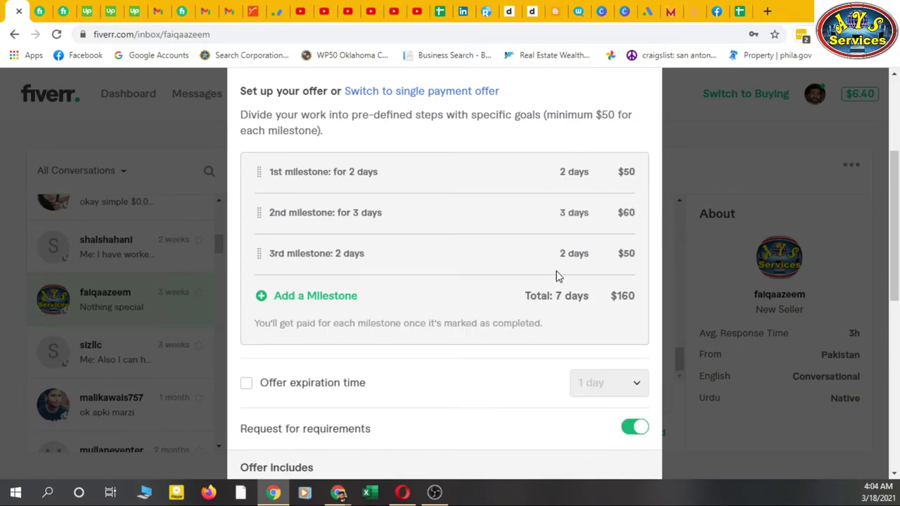
# Step: Turn on the offer expiration time and set it to 5 days
pyautogui.scroll(1, 382, 209)
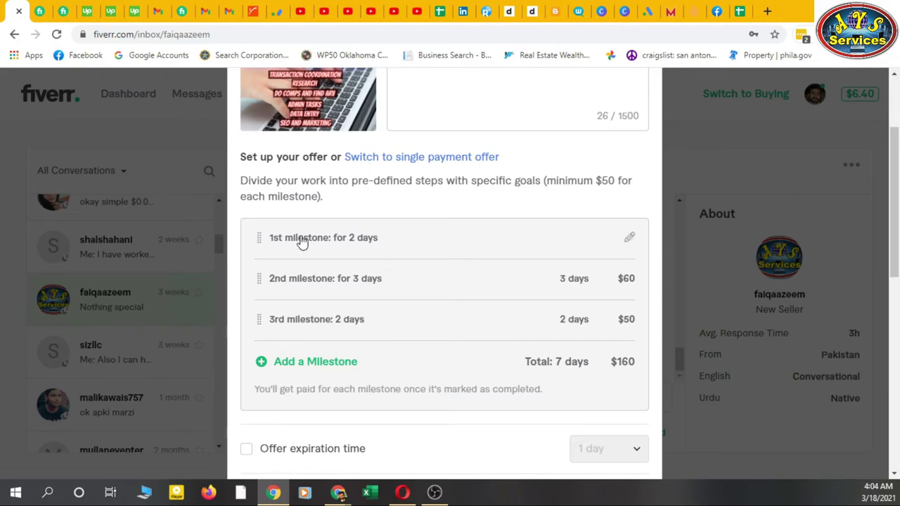
pyautogui.scroll(1, 443, 291)
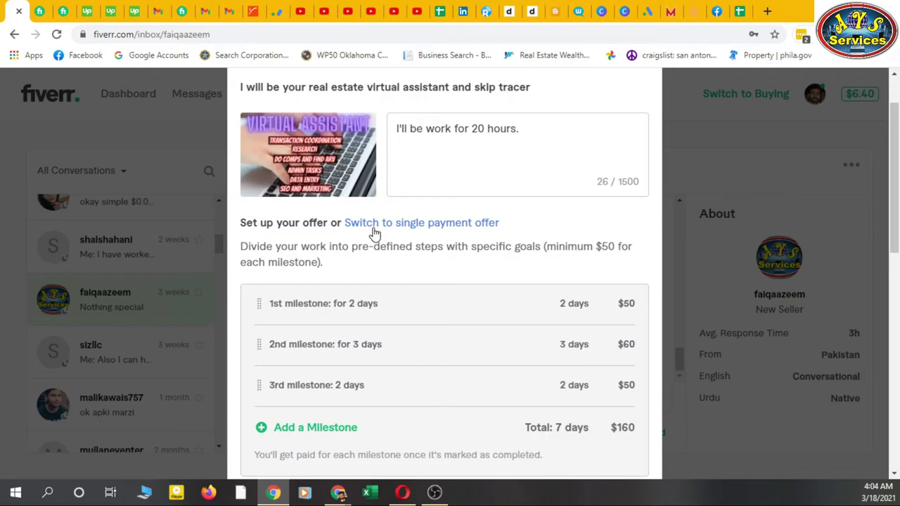
pyautogui.scroll(-1, 478, 246)
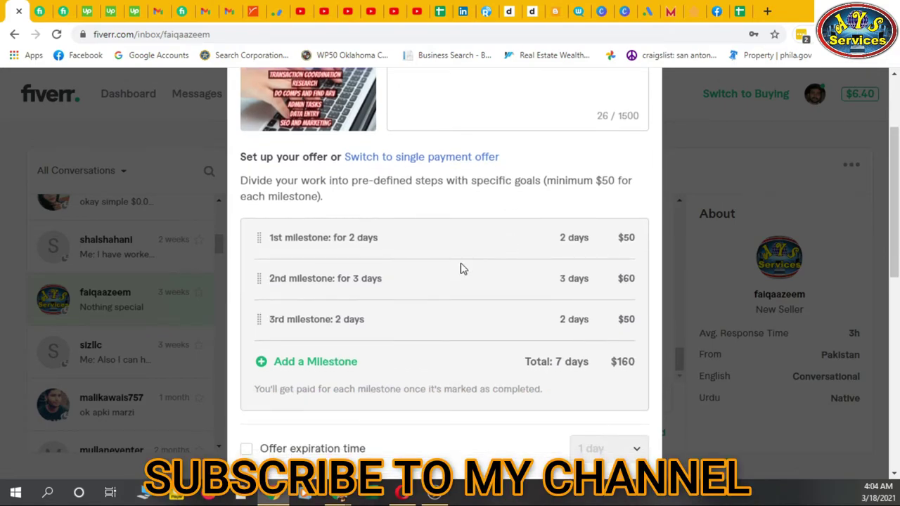
pyautogui.scroll(-2, 455, 314)
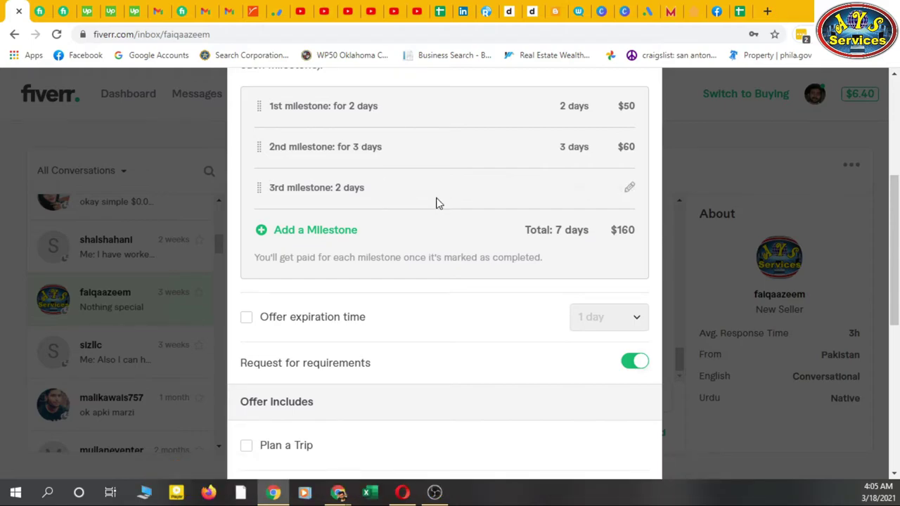
pyautogui.scroll(-1, 431, 274)
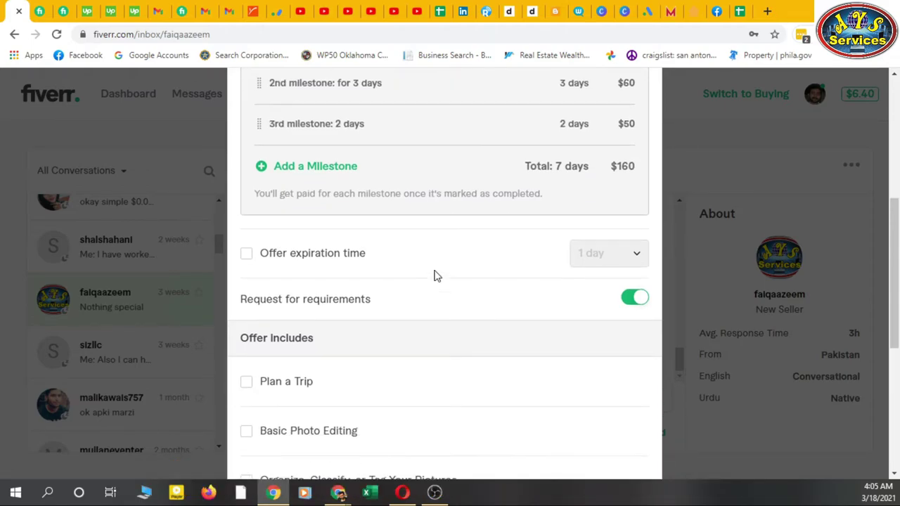
pyautogui.click(246, 252)
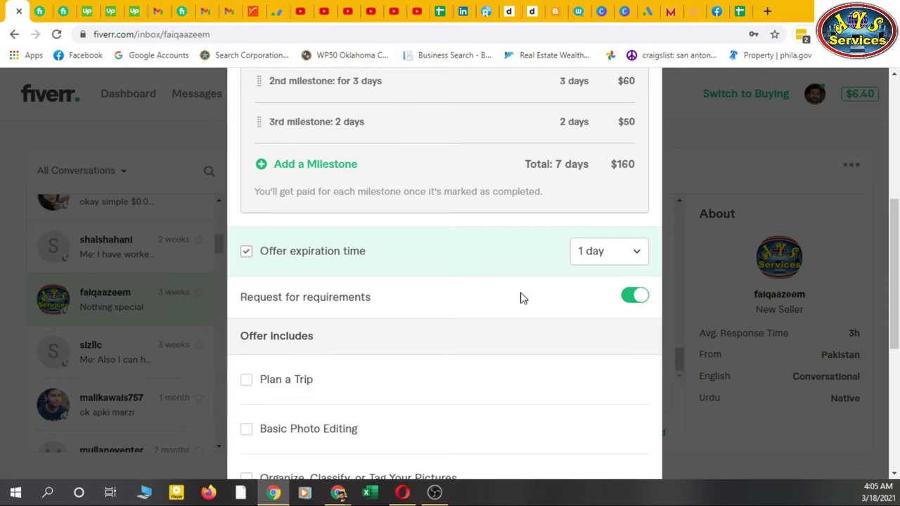
pyautogui.click(637, 257)
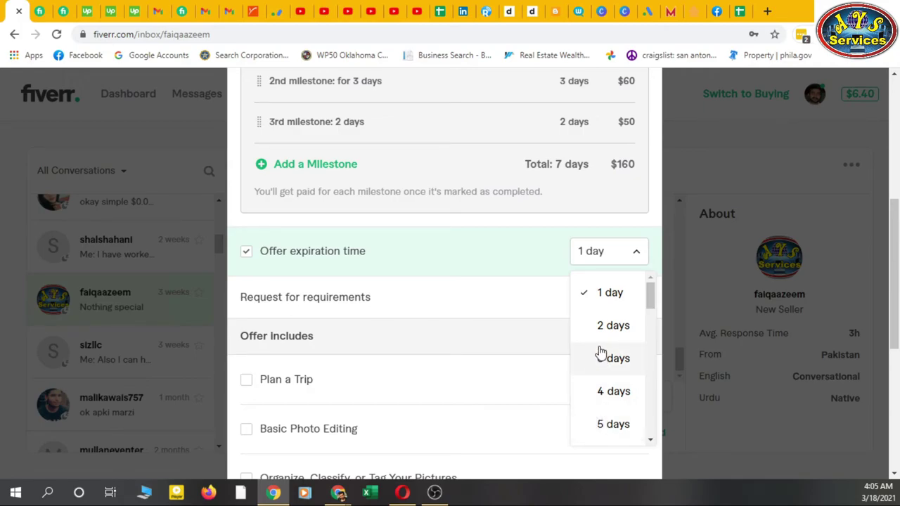
pyautogui.click(597, 424)
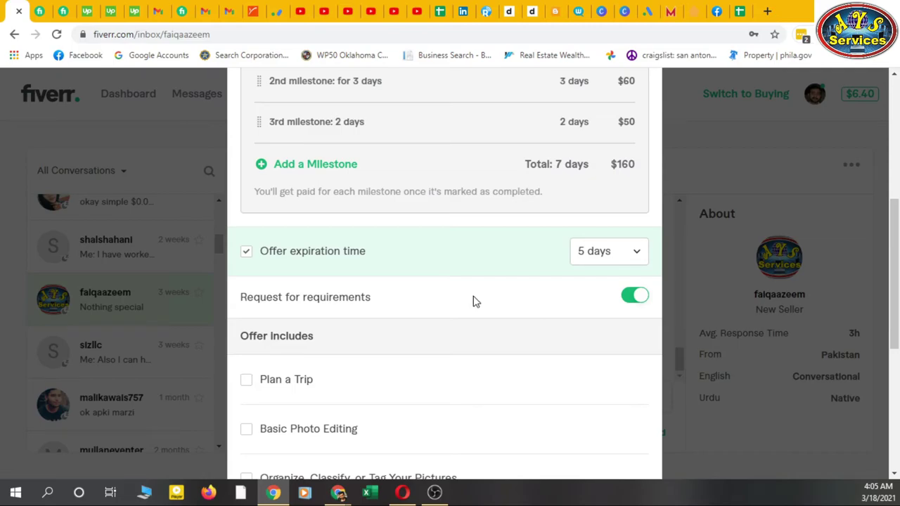
# Step: Include Hours of Work in the offer and set the amount to 20
pyautogui.scroll(-1, 474, 301)
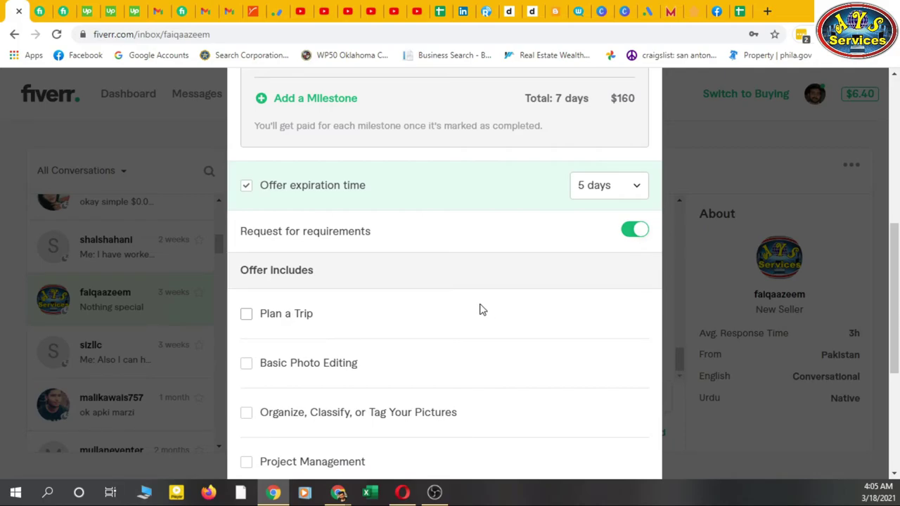
pyautogui.scroll(-1, 394, 253)
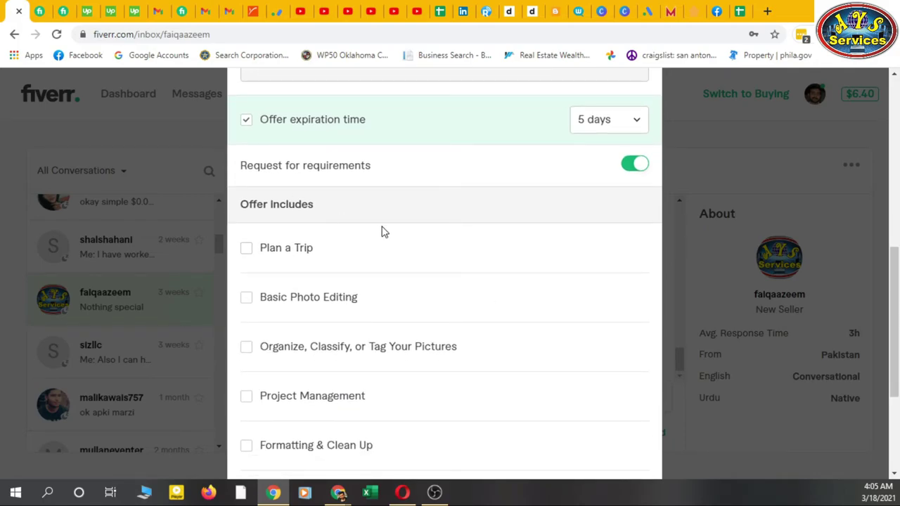
pyautogui.scroll(-1, 358, 237)
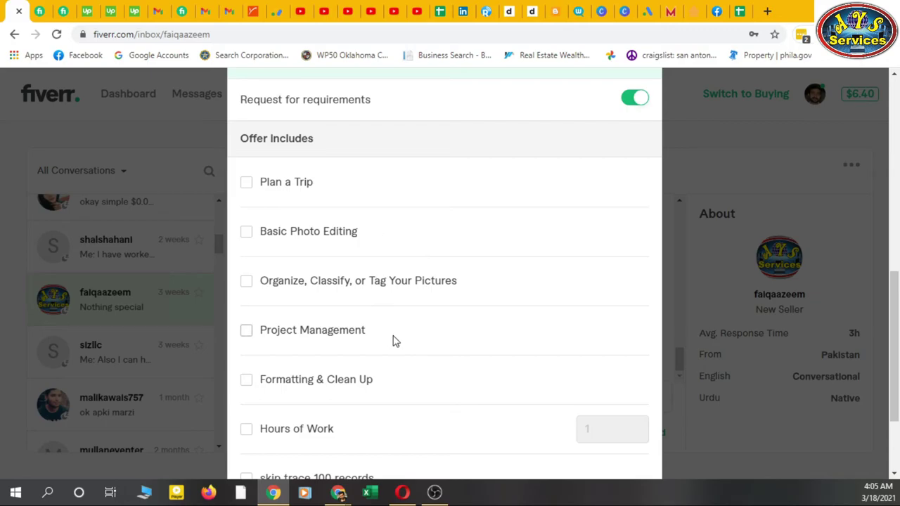
pyautogui.click(247, 430)
pyautogui.click(597, 430)
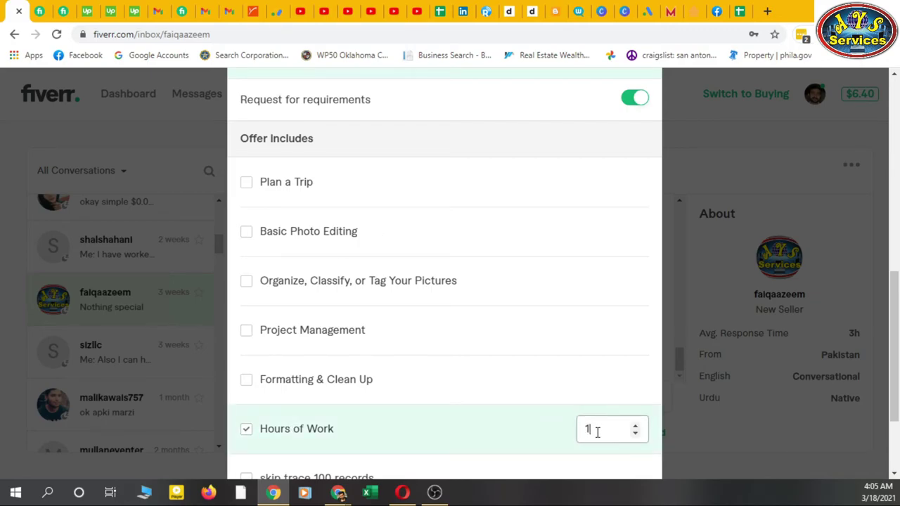
pyautogui.press('BackSpace')
pyautogui.write('20')
# Step: Review the offer's description, milestones and included services, and send the custom offer to the buyer
pyautogui.scroll(-1, 567, 389)
pyautogui.scroll(3, 532, 368)
pyautogui.scroll(5, 531, 368)
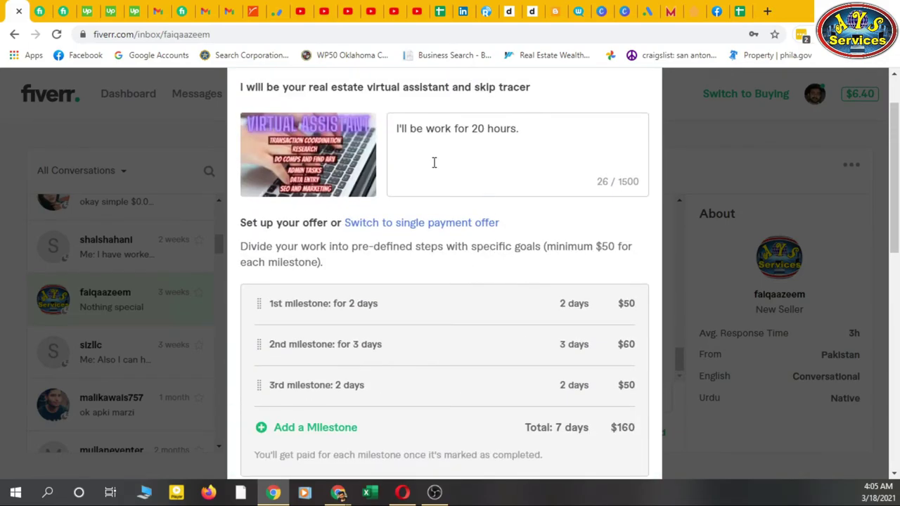
pyautogui.scroll(-3, 534, 222)
pyautogui.scroll(-6, 534, 222)
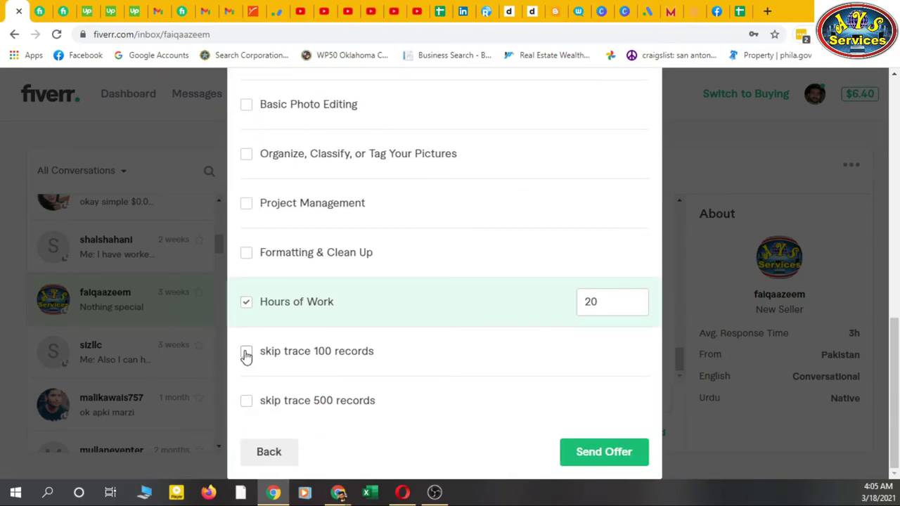
pyautogui.scroll(2, 277, 337)
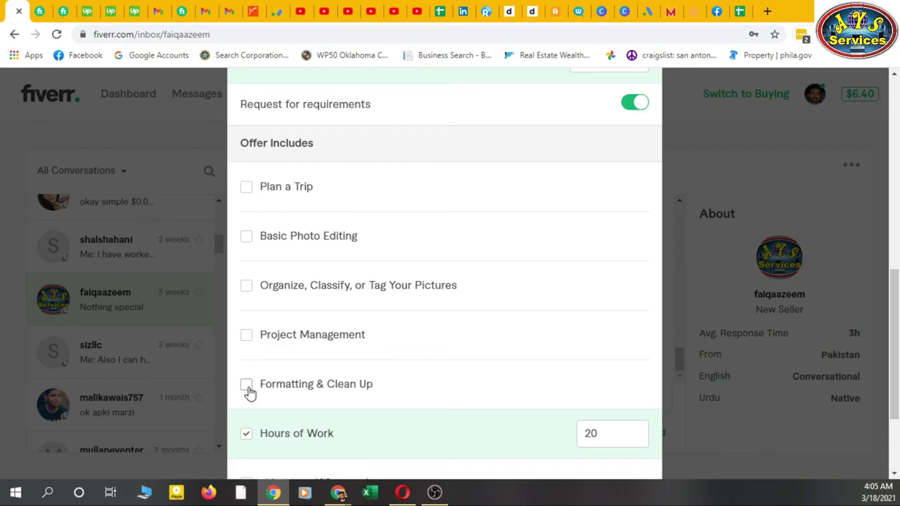
pyautogui.scroll(-2, 295, 376)
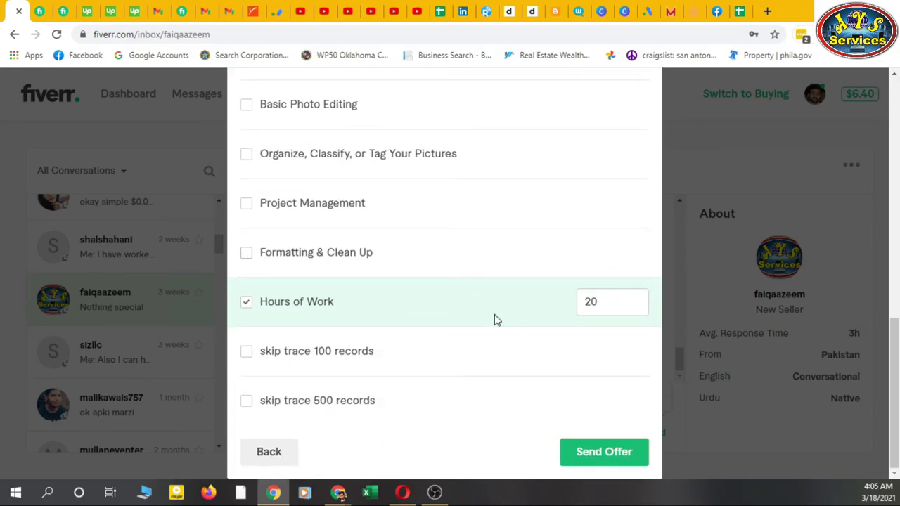
pyautogui.scroll(5, 504, 345)
pyautogui.scroll(-5, 527, 267)
pyautogui.press('Escape')
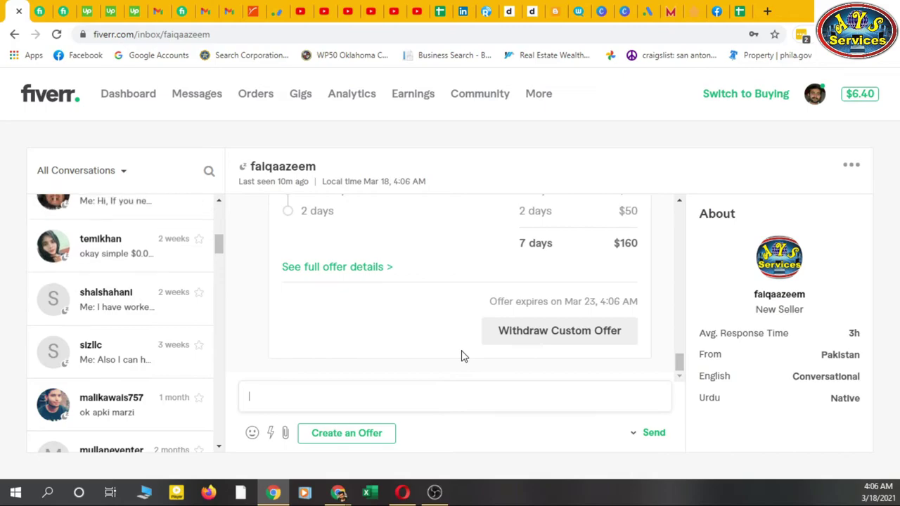
# Step: Examine the sent offer in the conversation, checking its included work, milestone schedule, prices and expiration date
pyautogui.scroll(1, 430, 338)
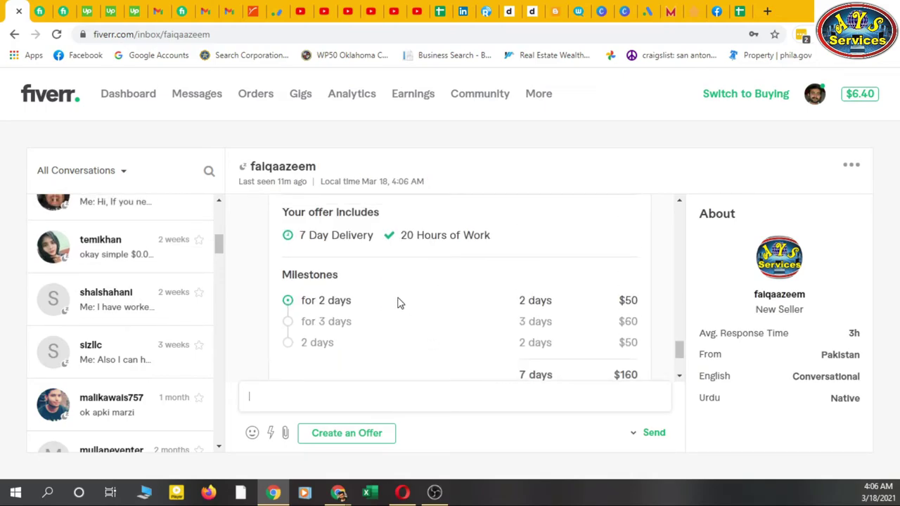
pyautogui.scroll(-1, 488, 311)
pyautogui.scroll(-1, 487, 310)
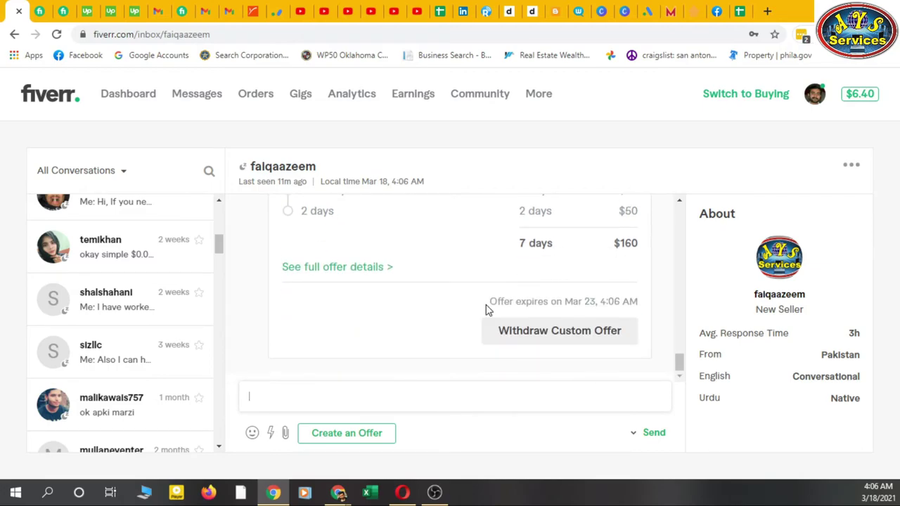
pyautogui.scroll(1, 373, 297)
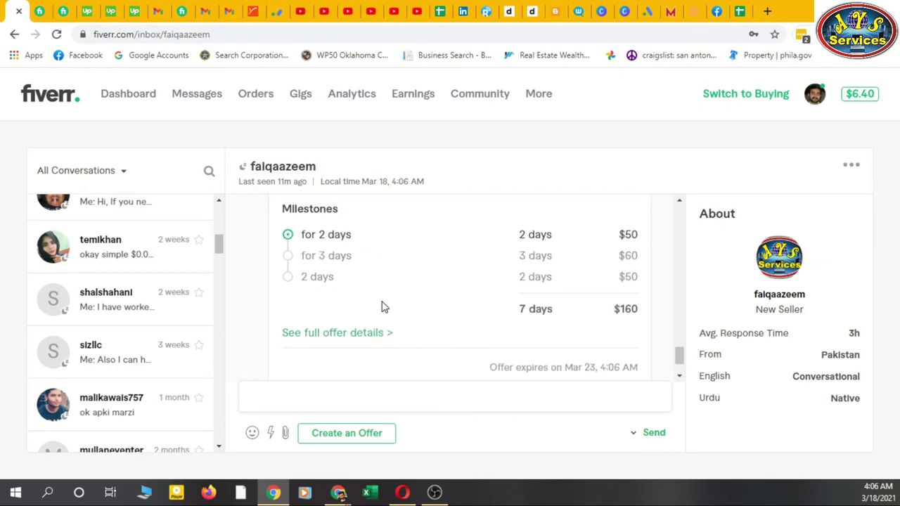
pyautogui.scroll(1, 383, 305)
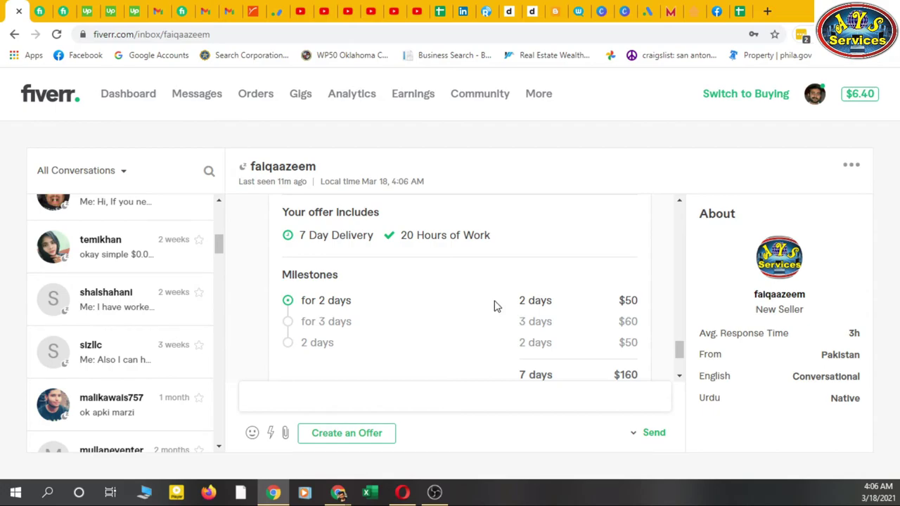
pyautogui.scroll(-2, 470, 307)
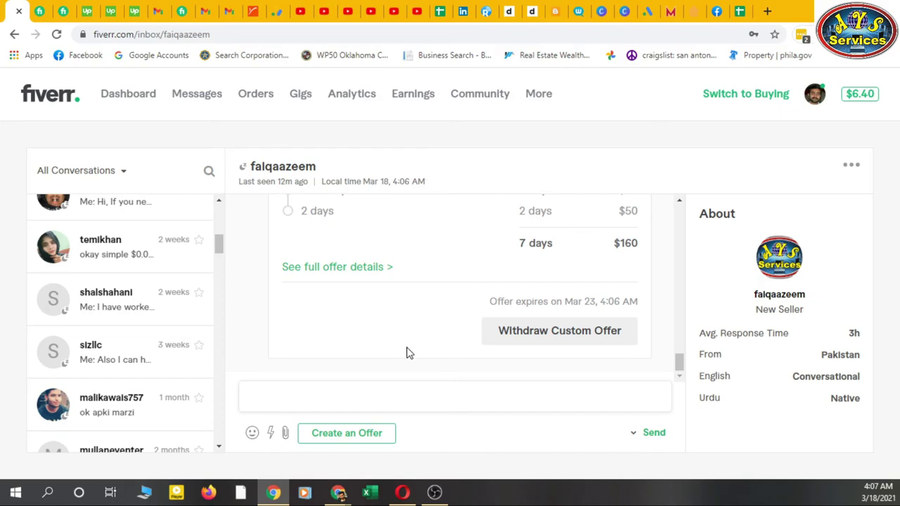
pyautogui.scroll(2, 407, 353)
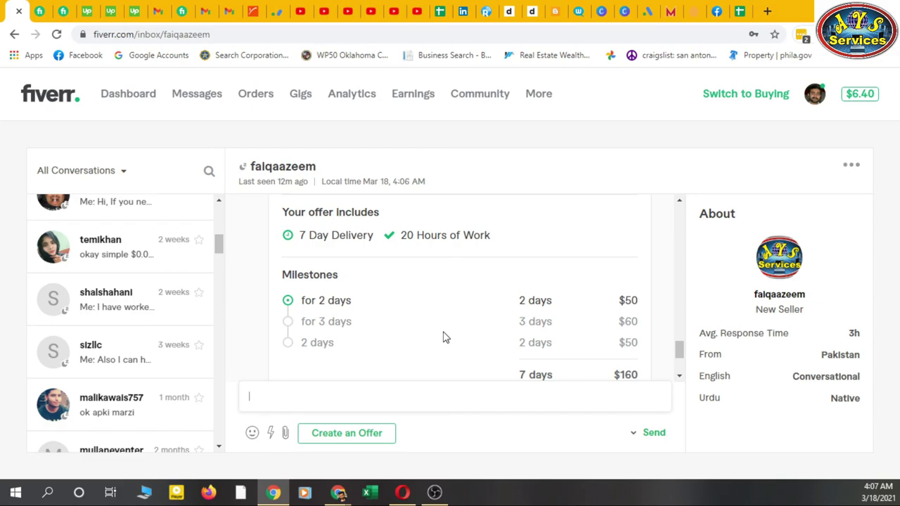
pyautogui.scroll(-1, 452, 339)
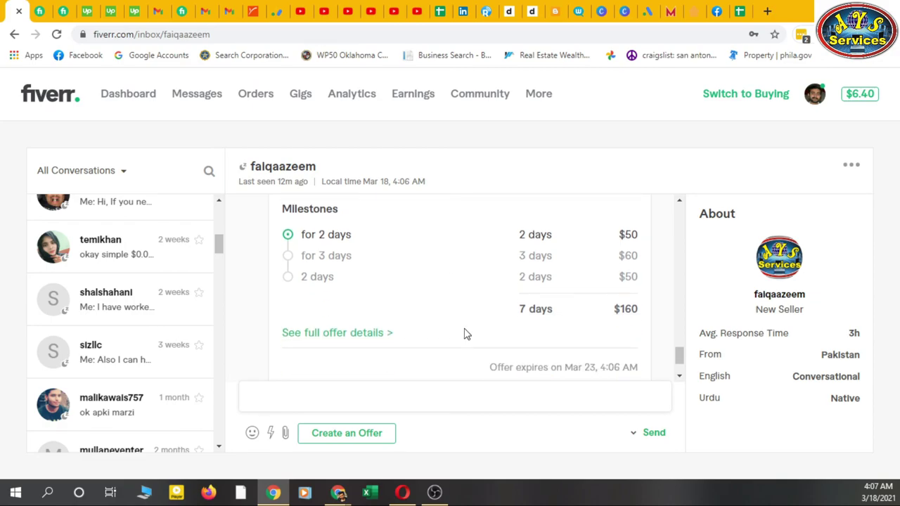